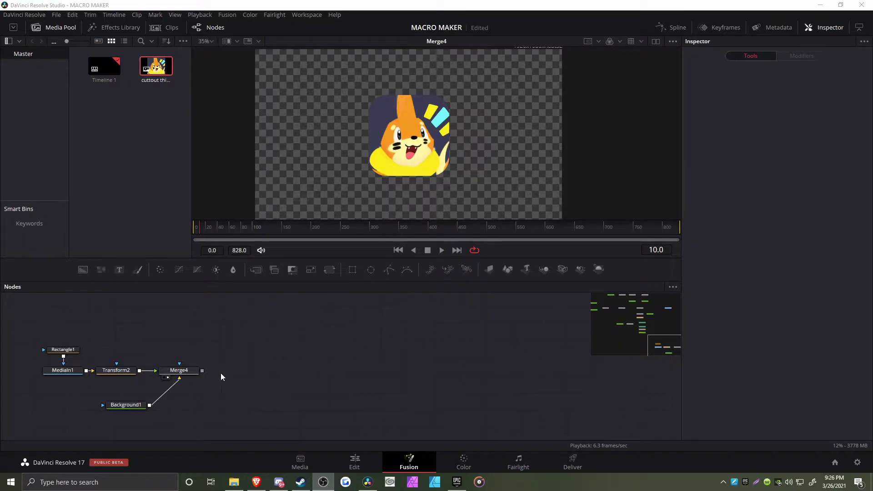
Step: Pan around the node graph and inspect the Rectangle1 mask settings
drag(650, 350, 672, 345)
drag(496, 378, 372, 370)
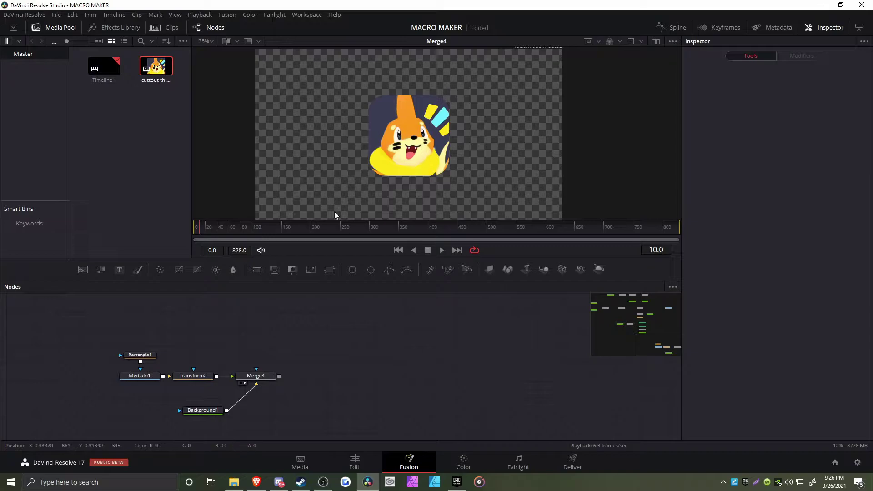
click(141, 355)
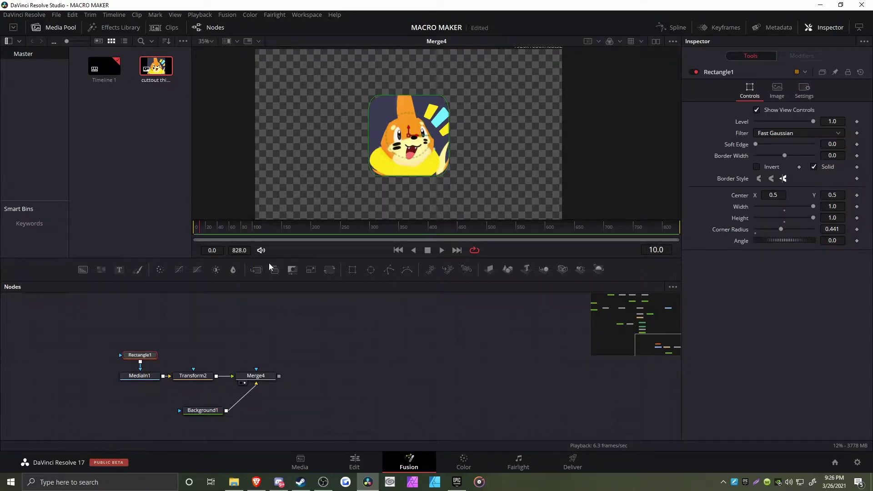
click(415, 376)
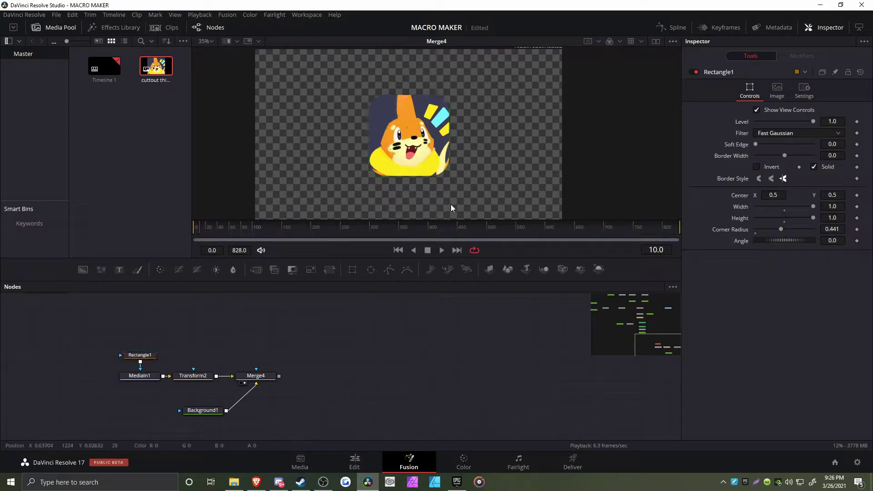
Step: With Merge4 selected, add an unconnected SM Blinds node found by searching 'blin'
click(269, 377)
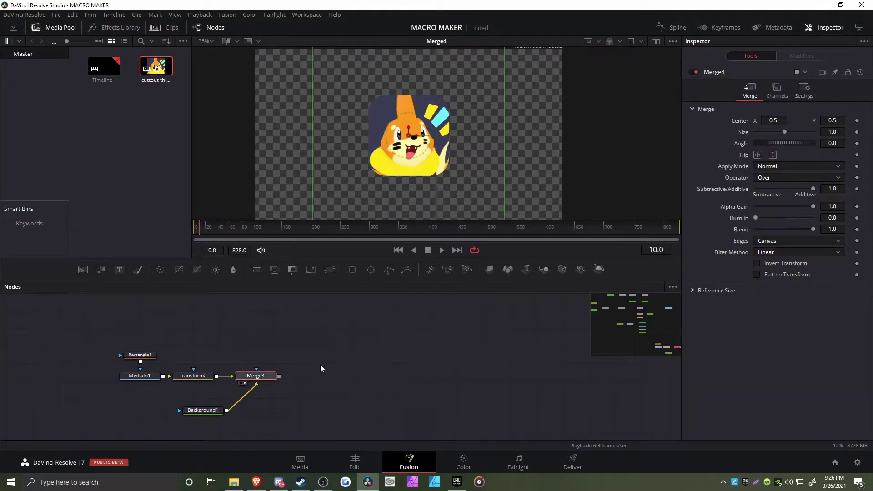
key(shift+space)
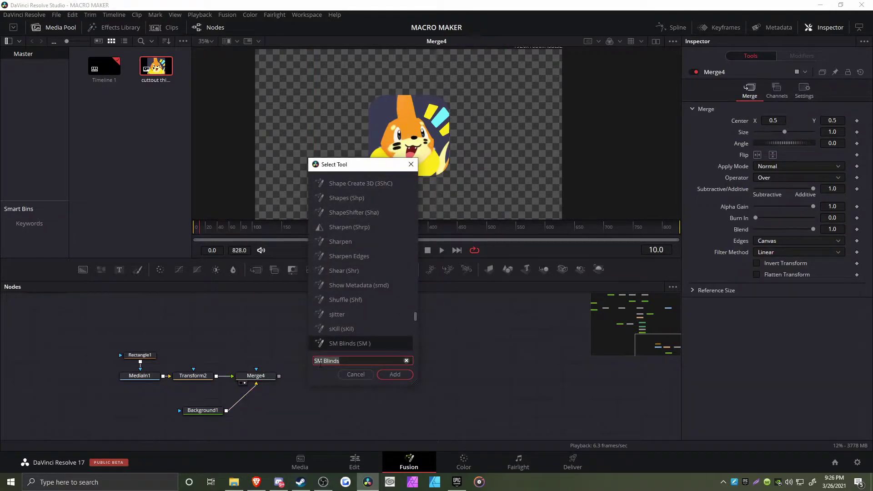
text(blin)
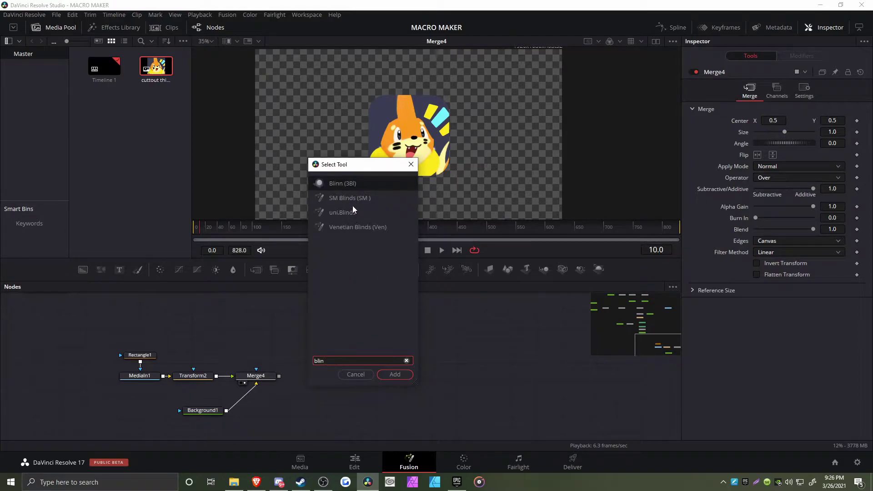
click(353, 199)
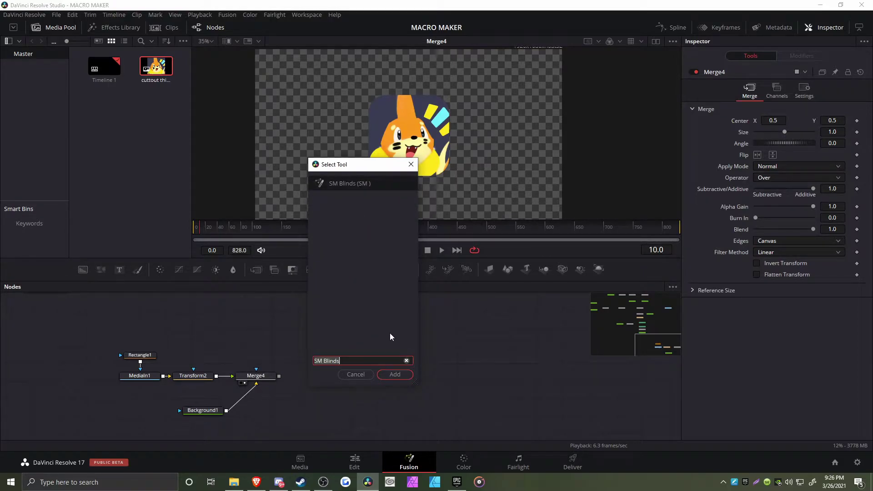
click(394, 374)
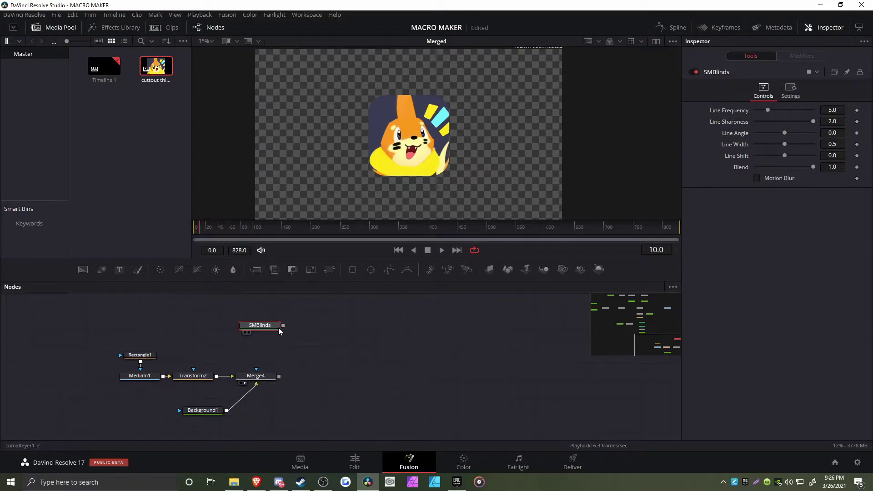
Step: Preview the SMBlinds stripes and adjust Line Frequency to about 5.49
key(1)
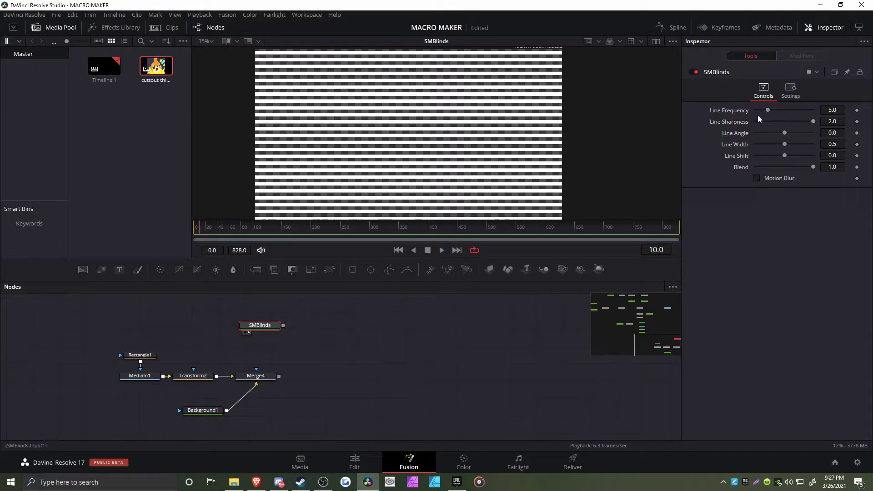
drag(768, 110, 769, 113)
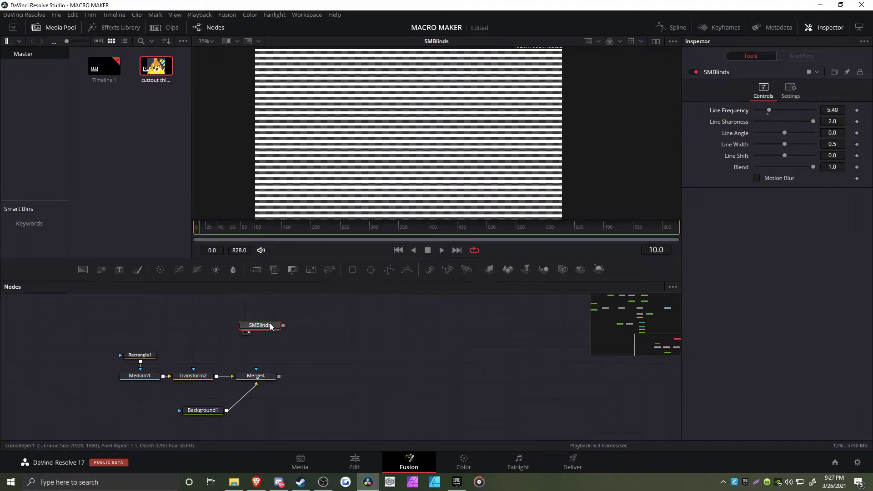
drag(138, 314, 266, 366)
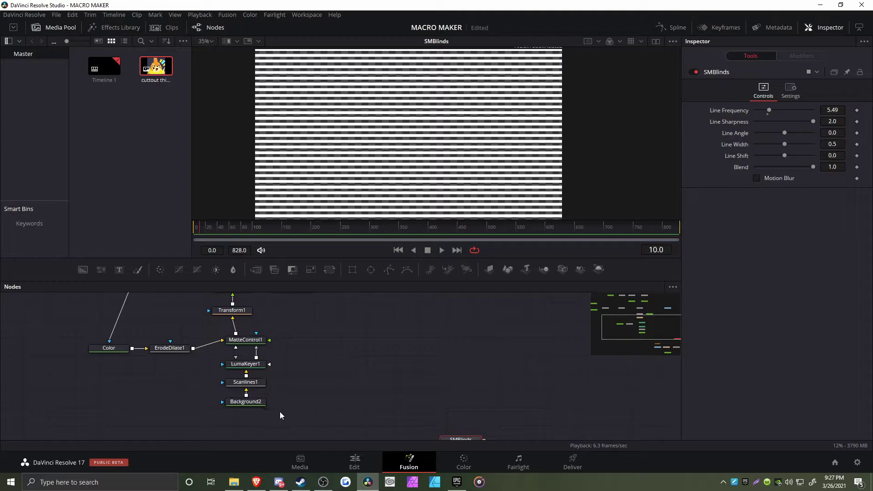
Step: Wire SMBlinds into Merge4's mask input, preview it, and lower Line Frequency
drag(279, 411, 223, 335)
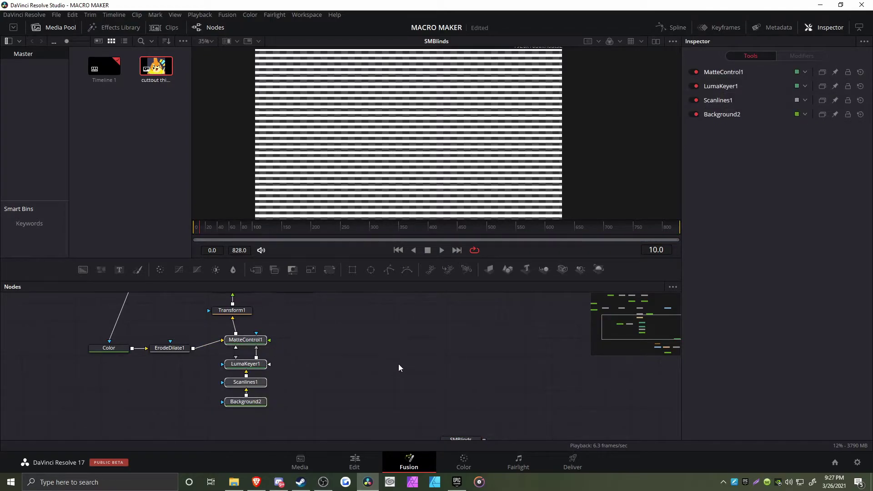
drag(473, 399, 285, 314)
click(284, 357)
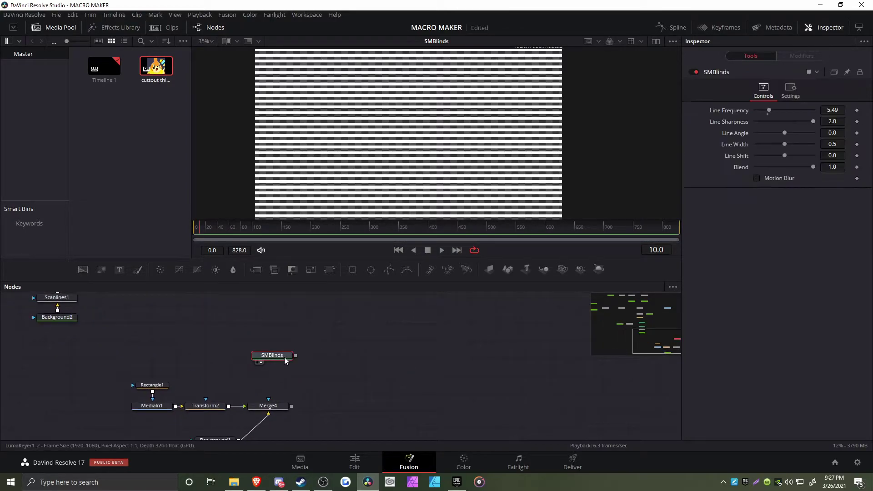
drag(295, 356, 268, 401)
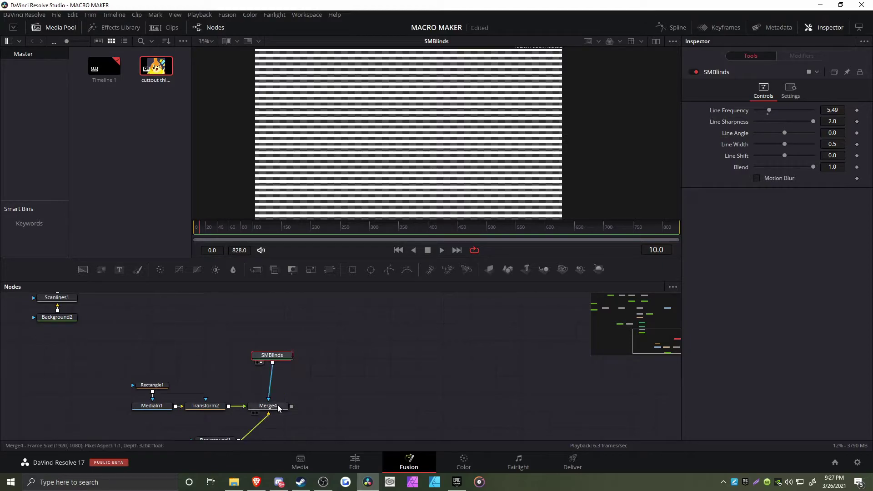
click(268, 406)
click(273, 355)
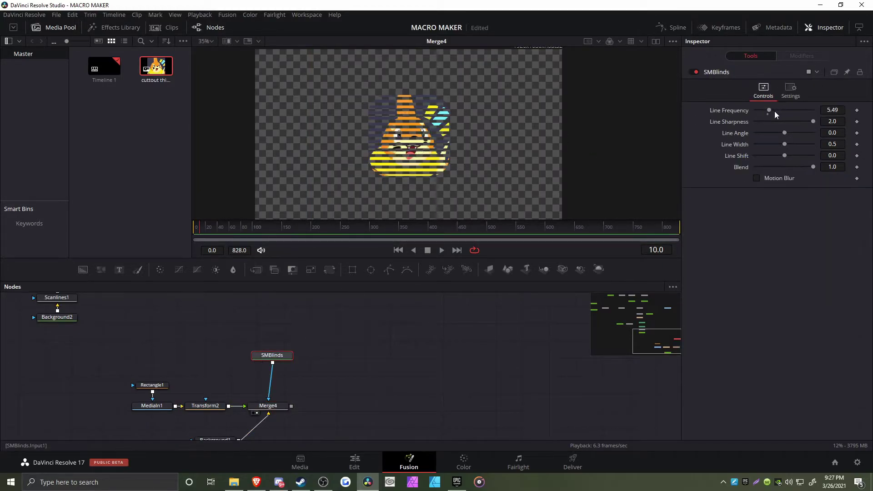
mouse_move(774, 111)
mouse_down()
mouse_move(782, 110)
mouse_move(761, 109)
mouse_up()
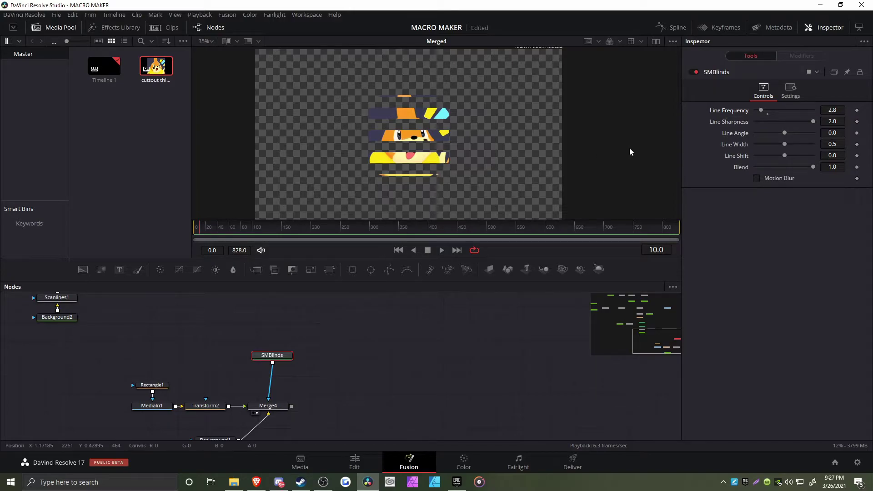
Step: Delete the trial SMBlinds node, leaving Merge4 unstriped
drag(335, 328, 274, 370)
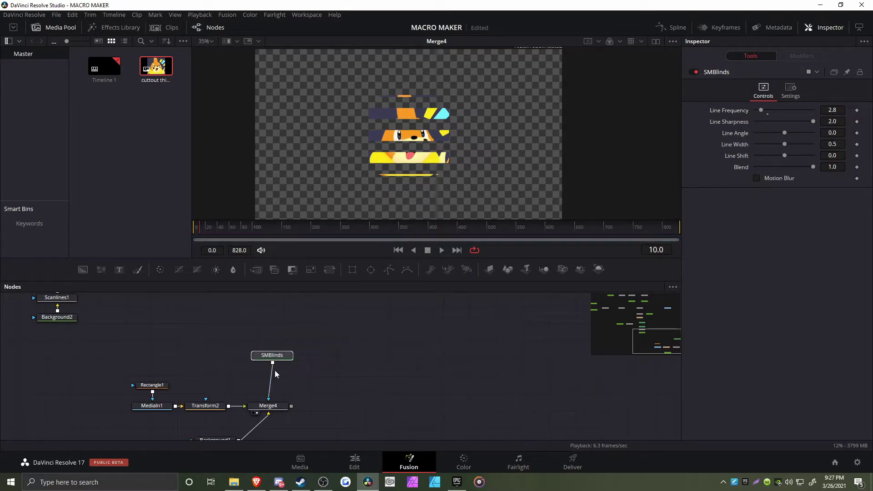
key(Delete)
drag(190, 332, 255, 395)
drag(186, 400, 122, 317)
drag(292, 353, 145, 262)
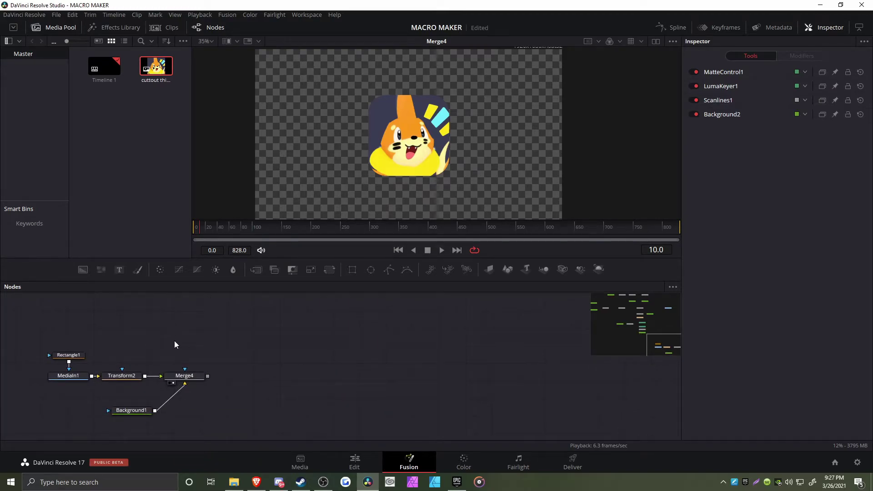
Step: With Merge4 selected, add an SM Outline node found by searching 'sm'
click(197, 376)
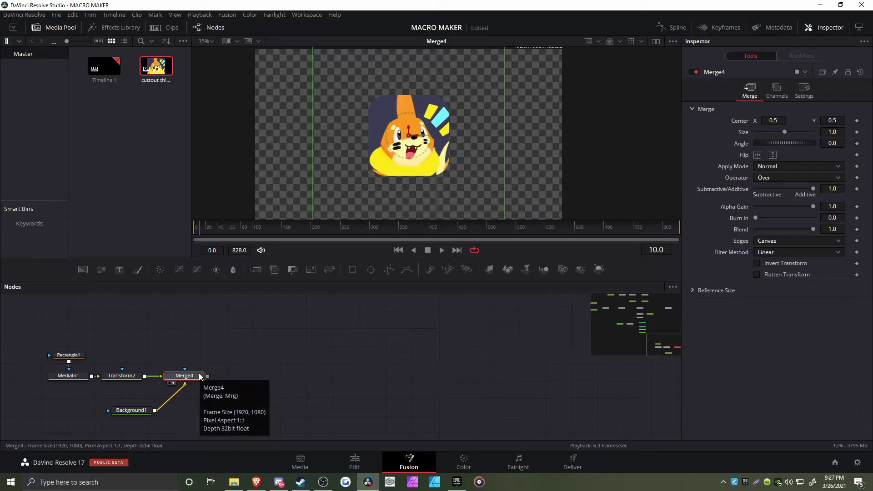
key(shift+space)
text(sm)
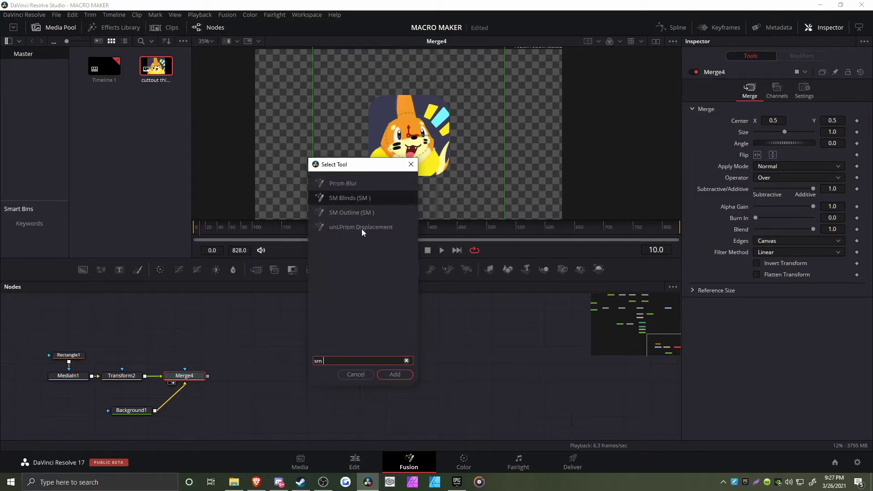
click(355, 218)
click(395, 375)
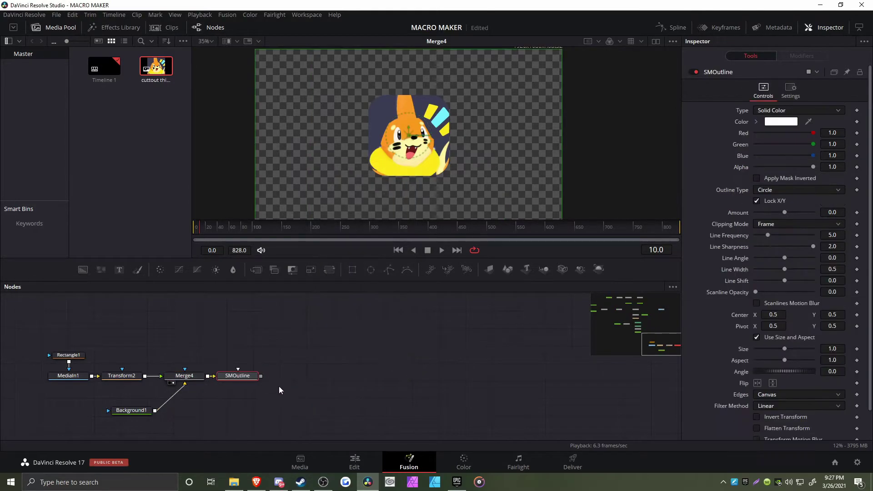
Step: Line SMOutline up with Merge4 and connect Merge4's output into it
drag(253, 362, 217, 356)
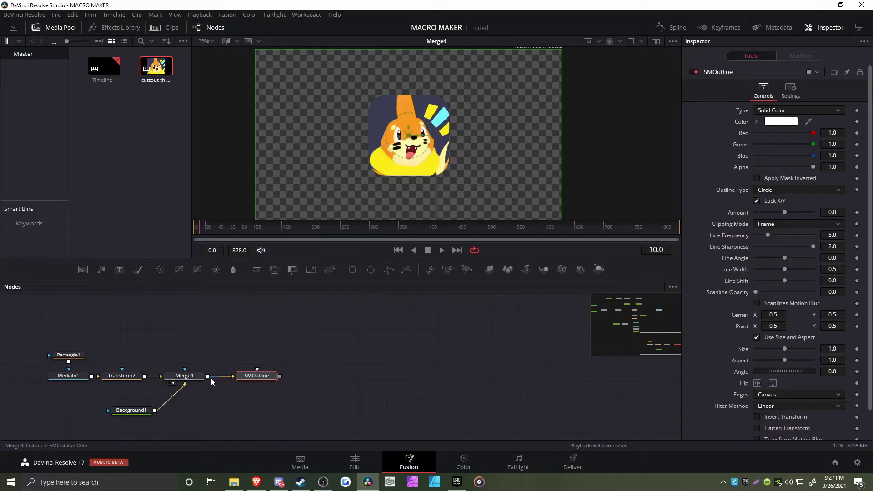
drag(208, 376, 255, 377)
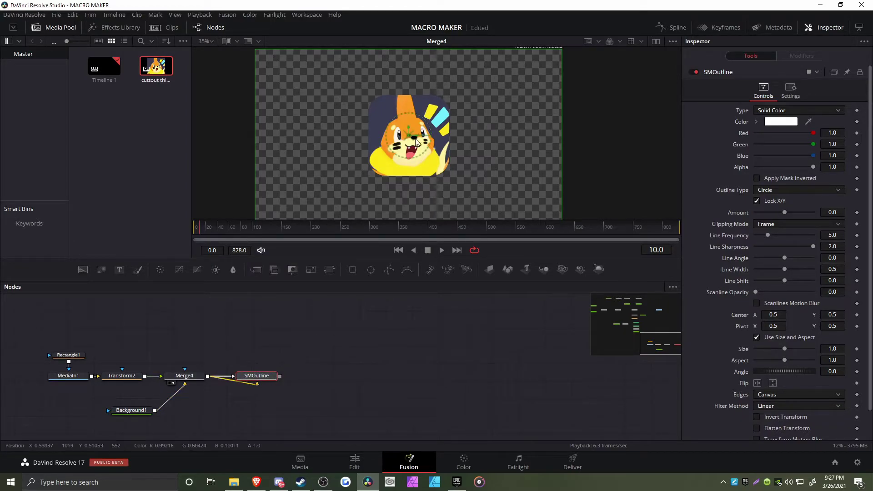
scroll(423, 138, up, 3)
scroll(423, 133, down, 3)
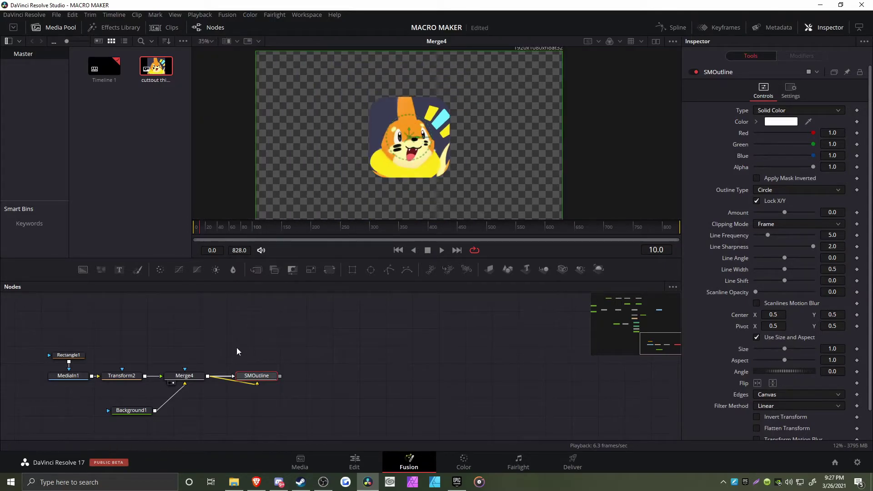
mouse_move(238, 353)
mouse_down()
mouse_move(349, 394)
mouse_move(250, 364)
mouse_up()
scroll(305, 377, down, 2)
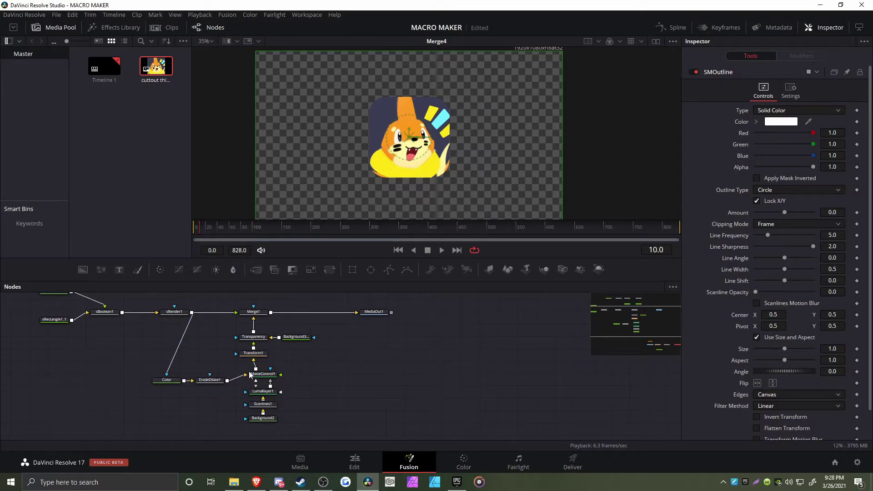
Step: Move SMOutline's Center down and to the right in the viewer
drag(353, 383, 253, 305)
drag(301, 342, 210, 296)
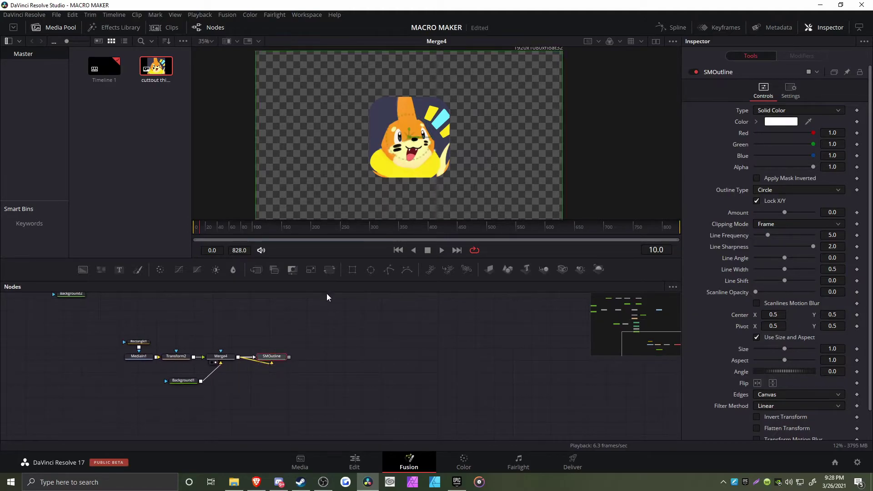
drag(409, 139, 389, 172)
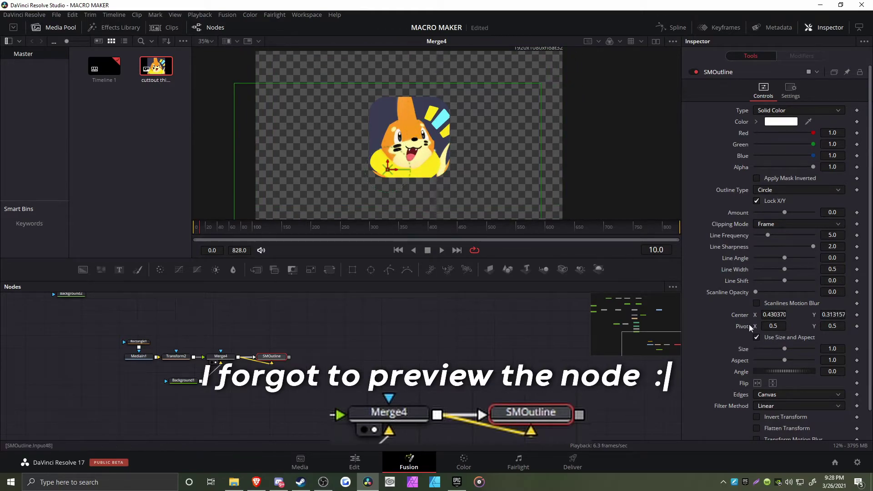
Step: Raise SMOutline's Scanline Opacity in the Inspector
scroll(787, 409, down, 3)
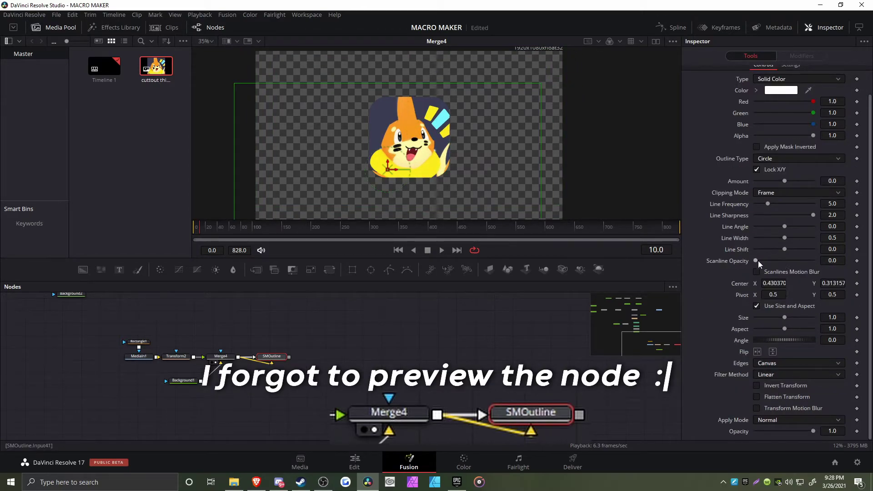
drag(756, 260, 820, 259)
scroll(768, 249, up, 2)
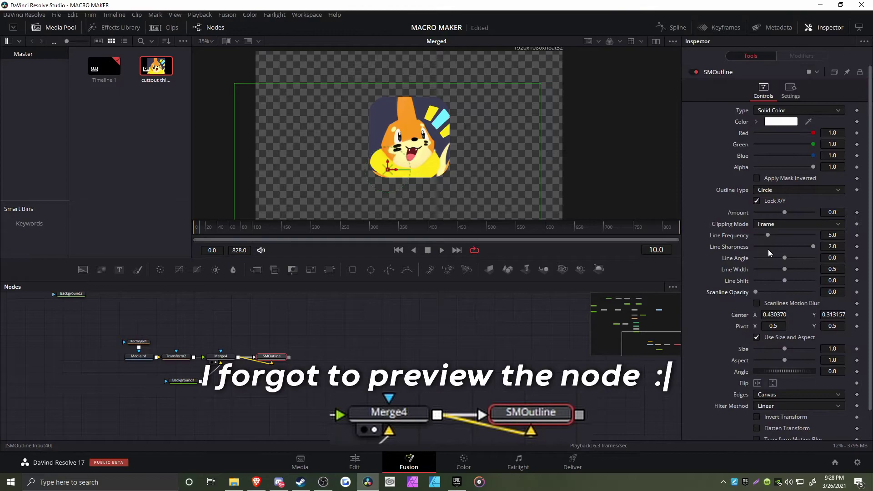
scroll(275, 359, up, 3)
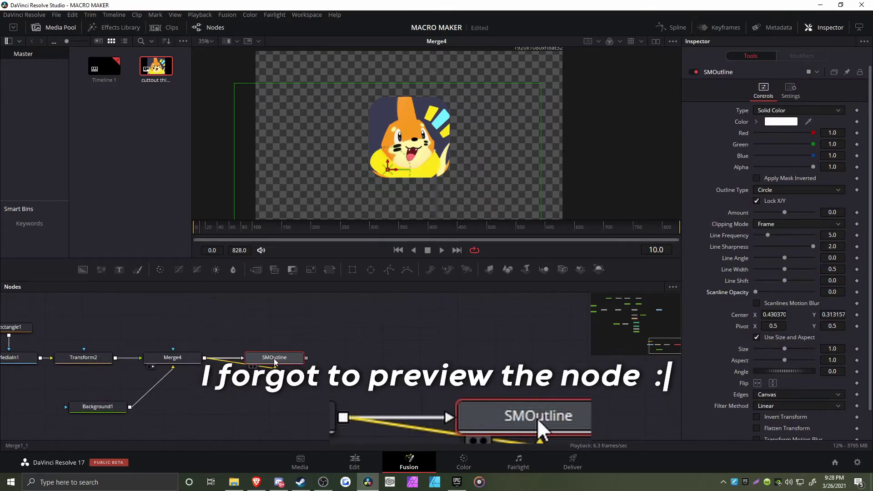
Step: View SMOutline, move its Center to about 0.71, 0.48, and make the colour pink
key(1)
drag(388, 170, 475, 143)
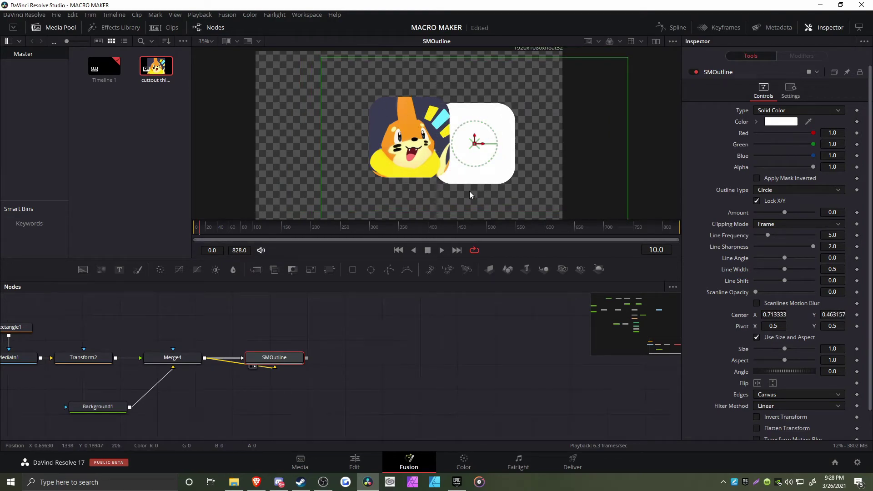
drag(474, 143, 474, 141)
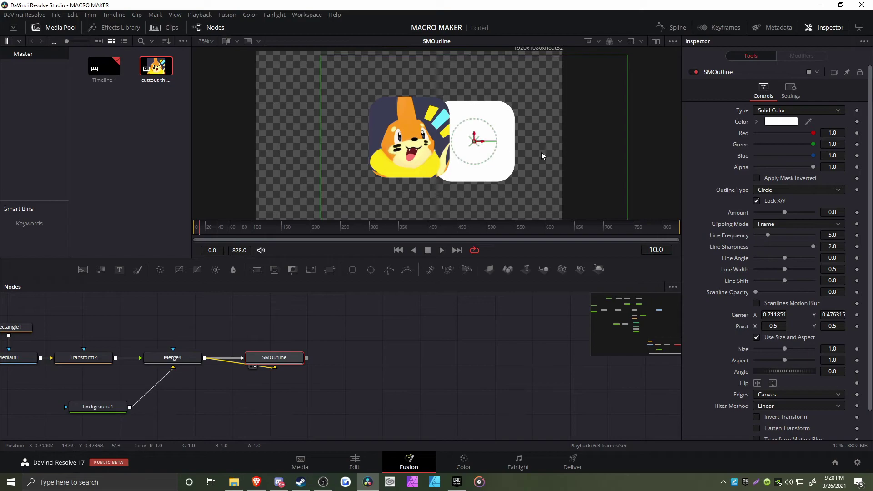
click(756, 122)
drag(784, 141, 792, 151)
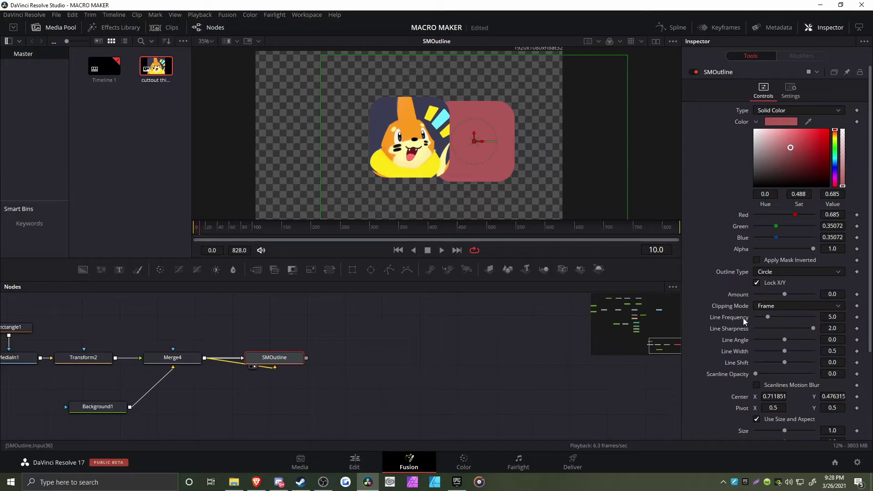
Step: Reset SMOutline's Center to 0.5, 0.5 and set Amount to 0.01
scroll(744, 321, down, 3)
double_click(741, 289)
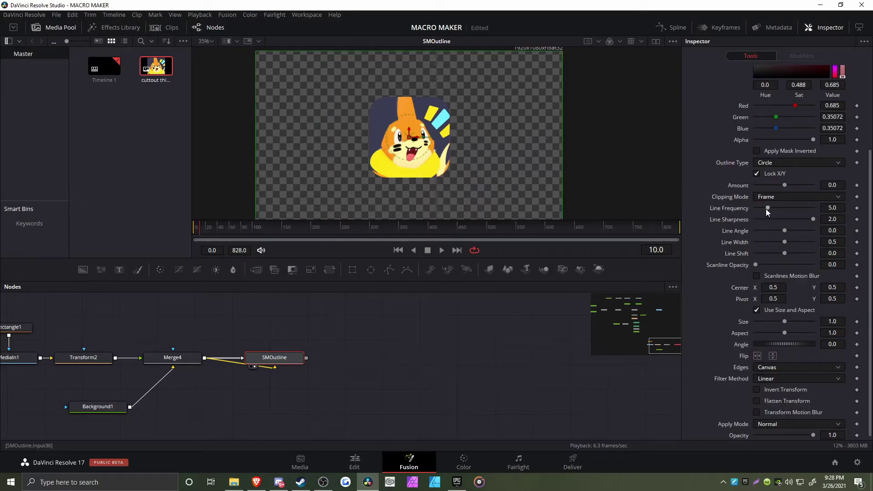
drag(785, 185, 839, 191)
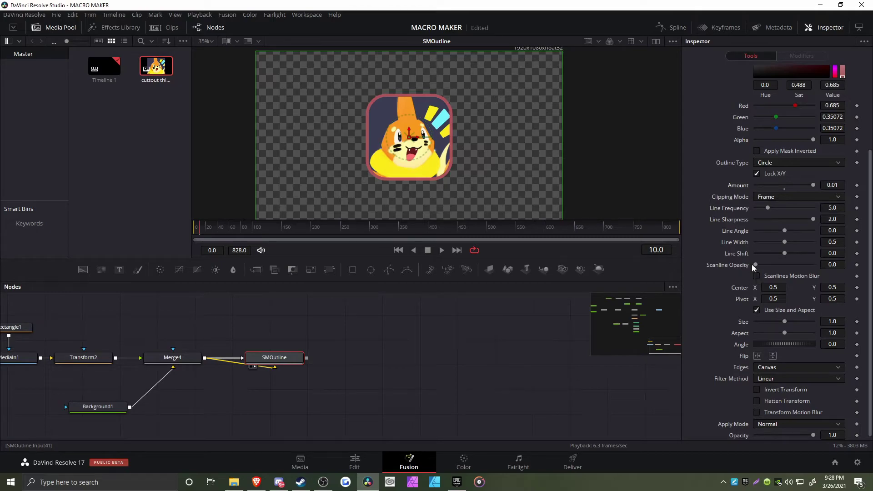
Step: Save the project, then set Scanline Opacity to 1 and Line Angle to -28
key(ctrl+s)
double_click(756, 265)
drag(415, 143, 502, 147)
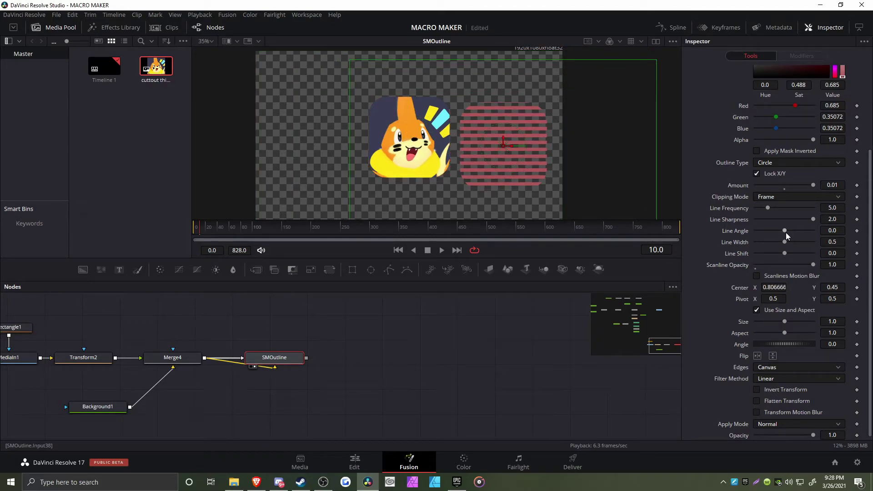
drag(786, 233, 780, 232)
Step: Change the outline colour to white and move its Center back to about 0.54, 0.53
scroll(782, 128, up, 3)
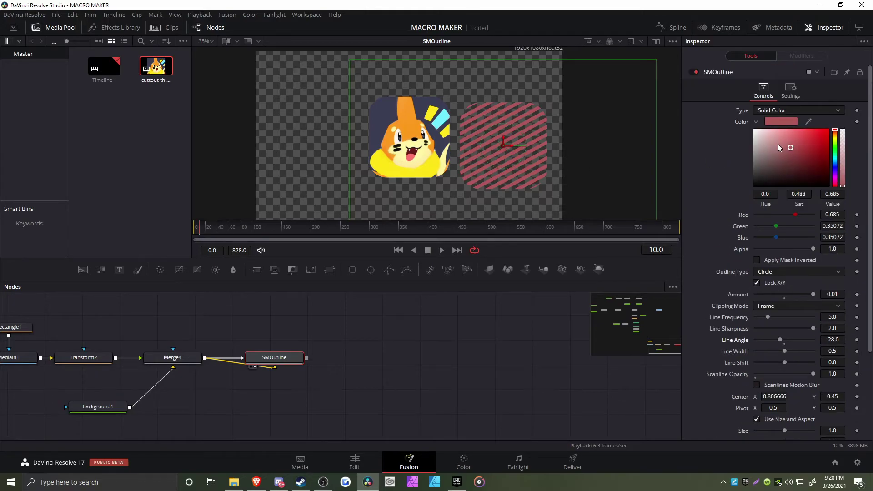
drag(777, 144, 754, 129)
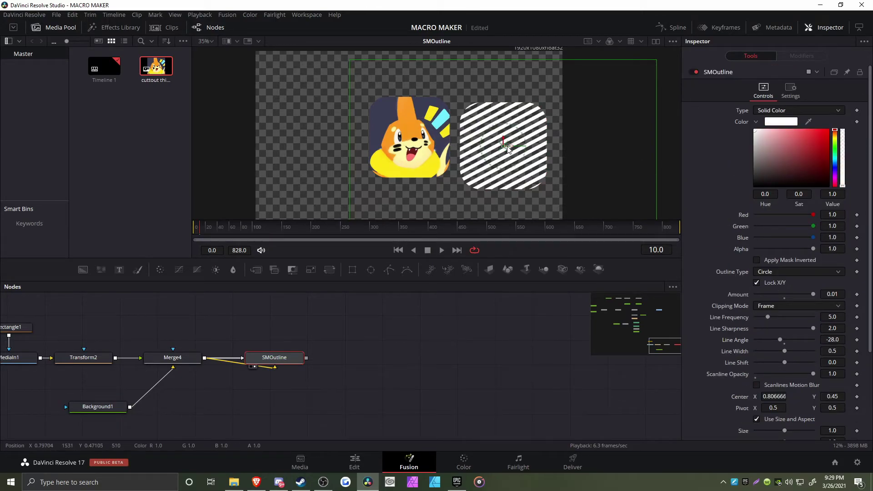
drag(503, 146, 422, 132)
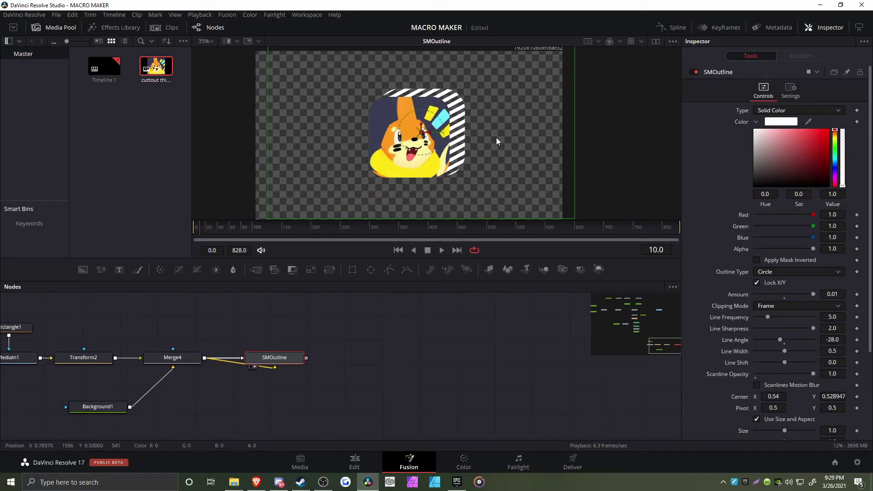
scroll(474, 139, up, 2)
scroll(474, 138, down, 1)
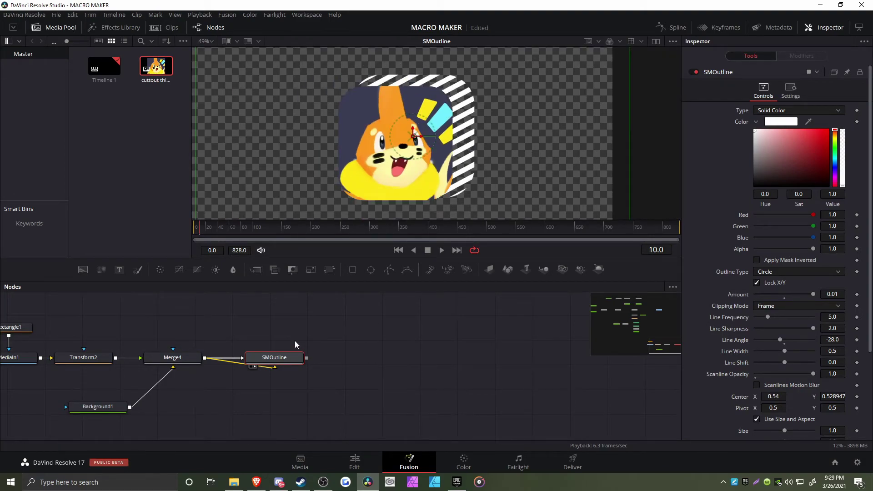
Step: Inspect the macro's internal nodes around Merge1 and MediaOut1
scroll(292, 340, down, 4)
drag(174, 312, 376, 435)
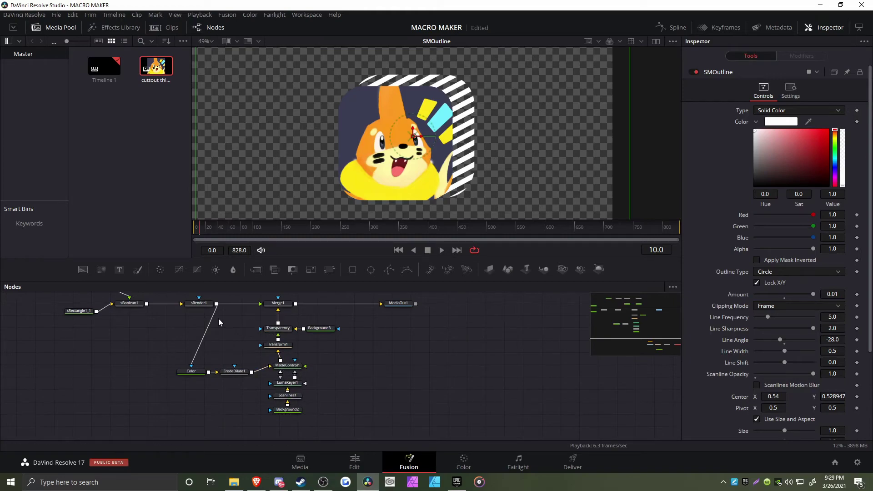
drag(168, 317, 329, 419)
click(380, 385)
Step: Reselect SMOutline and set its Line Shift to 1.0
drag(466, 409, 236, 327)
click(266, 392)
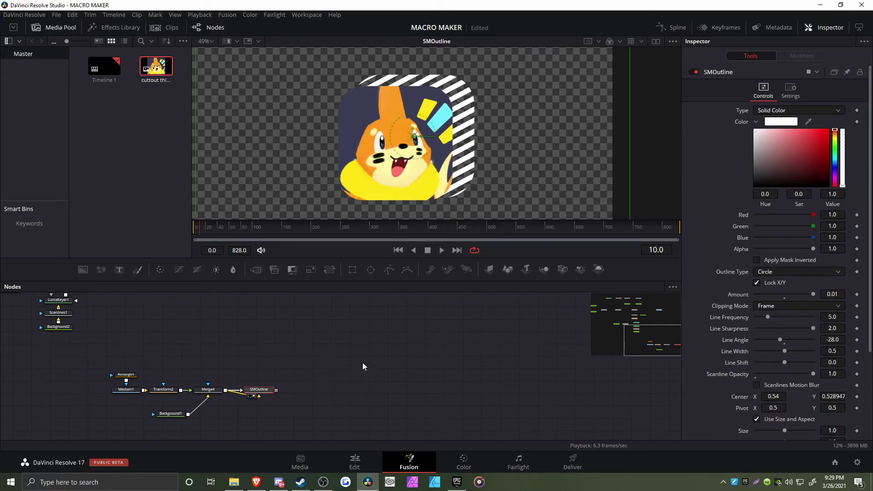
scroll(763, 282, down, 3)
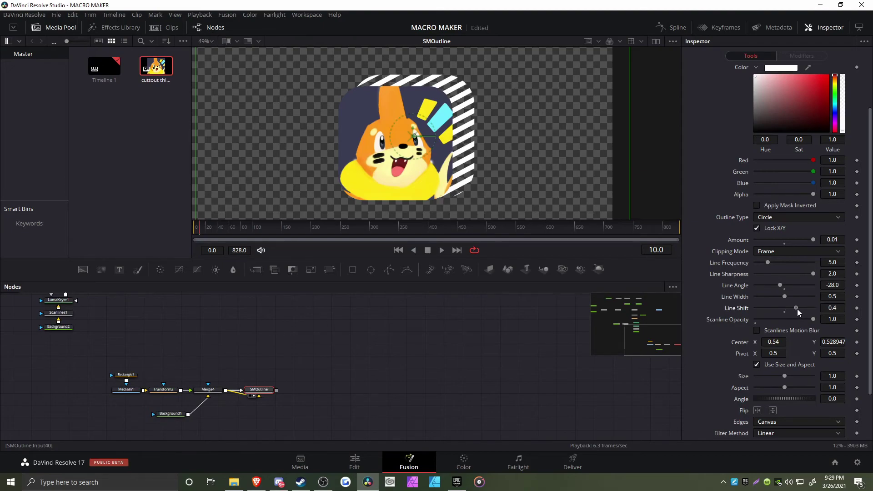
drag(797, 309, 820, 311)
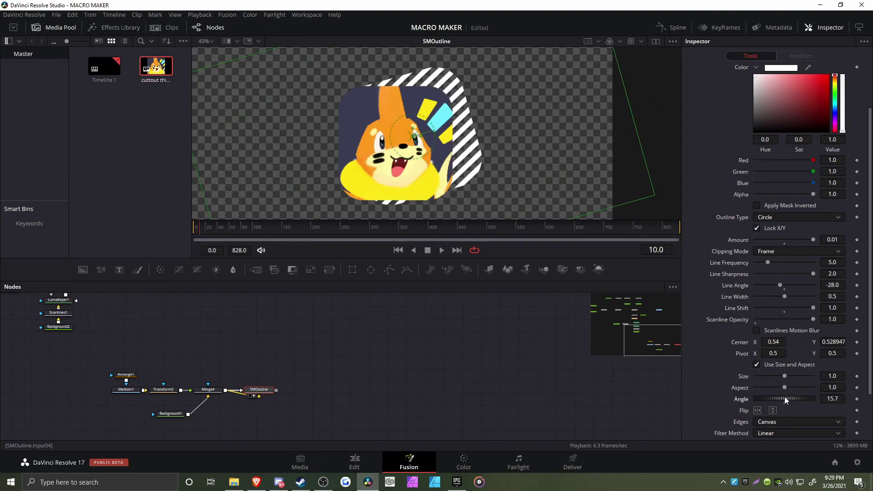
scroll(776, 348, down, 3)
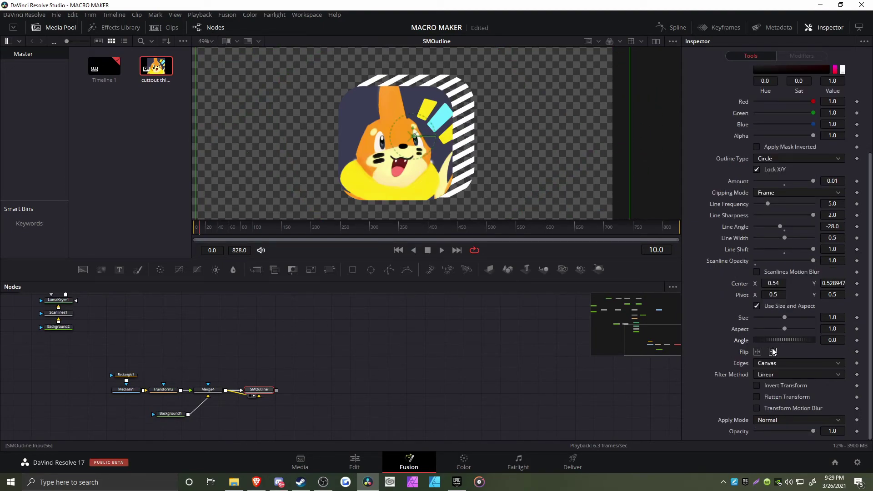
scroll(766, 339, up, 6)
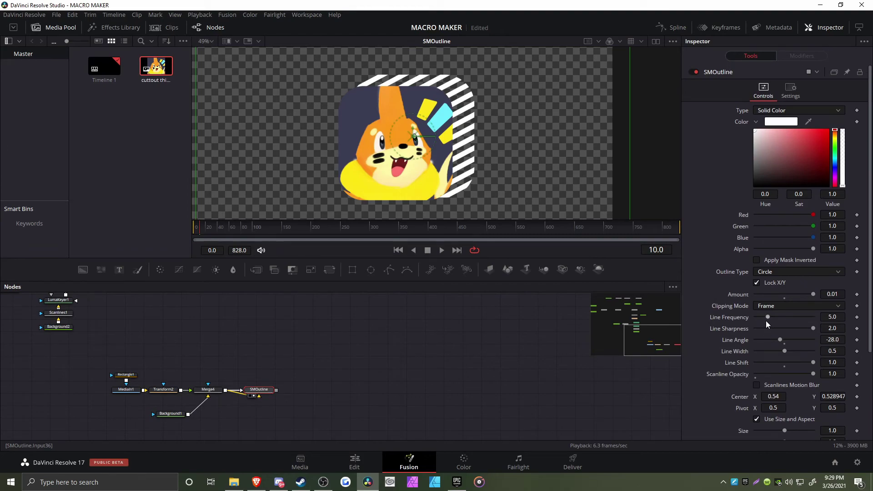
scroll(766, 322, down, 3)
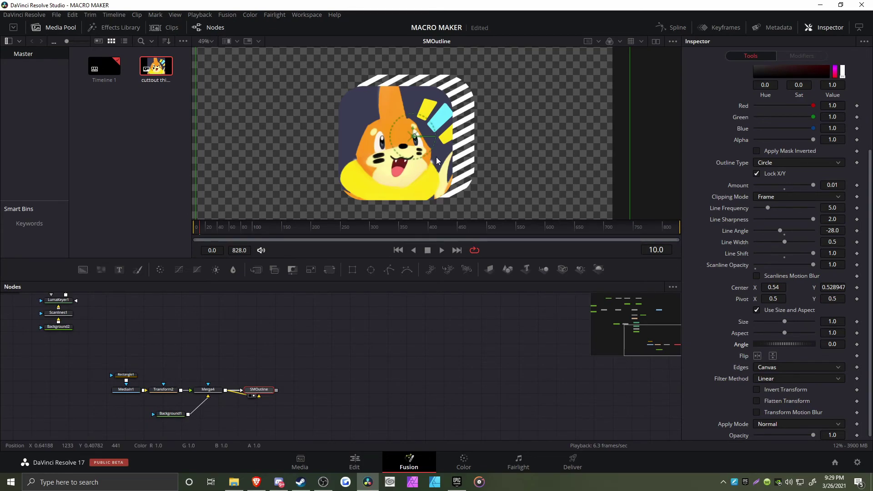
Step: Shift SMOutline's Center right to about 0.69, 0.48, beside the character
drag(413, 135, 479, 149)
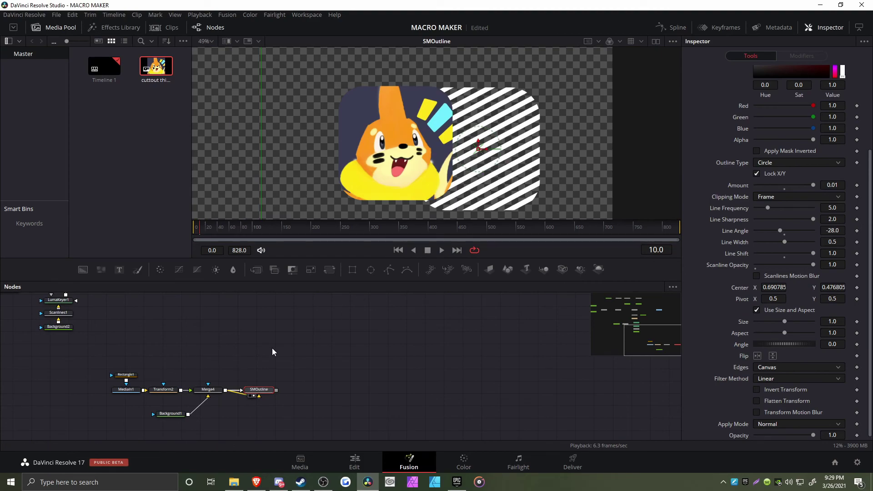